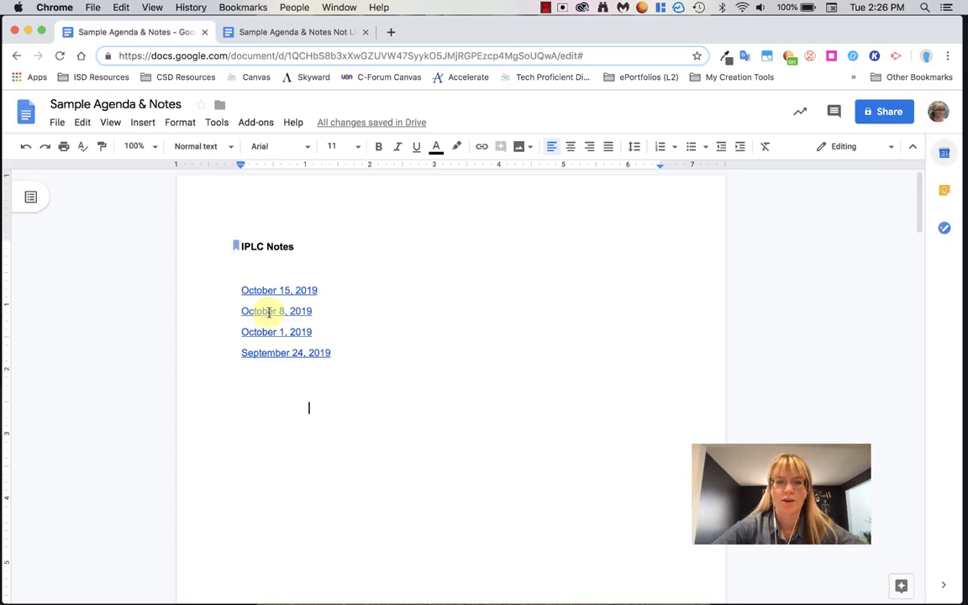
- Follow the October 8, 2019 contents link and that meeting's "Review previous meeting's action items" link to its bookmark
click(269, 312)
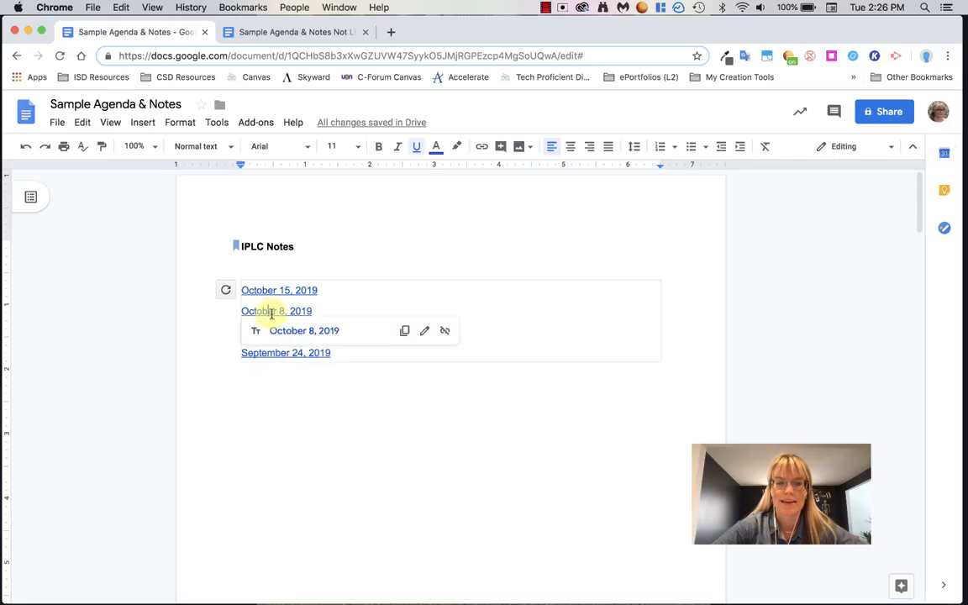
click(296, 333)
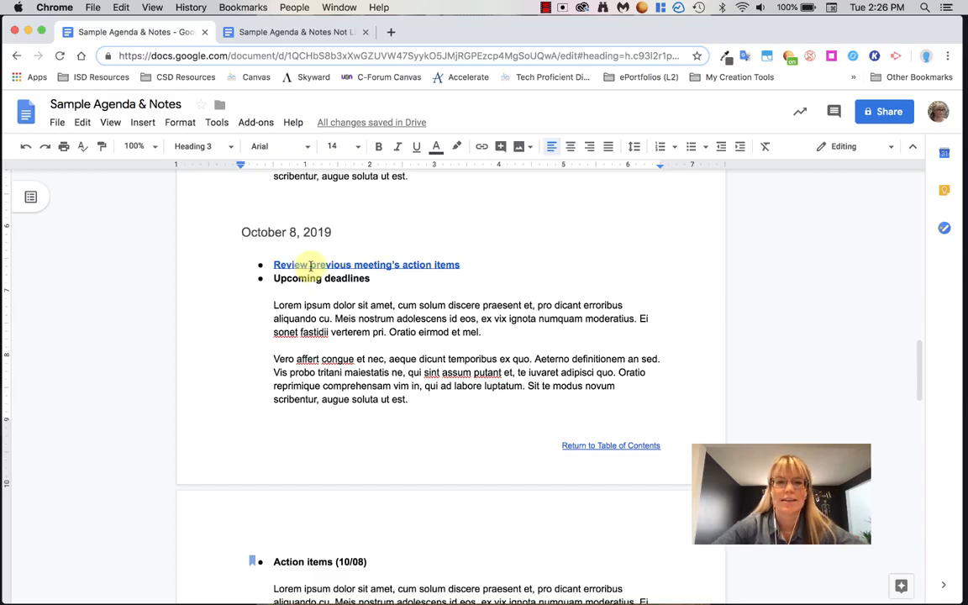
click(427, 265)
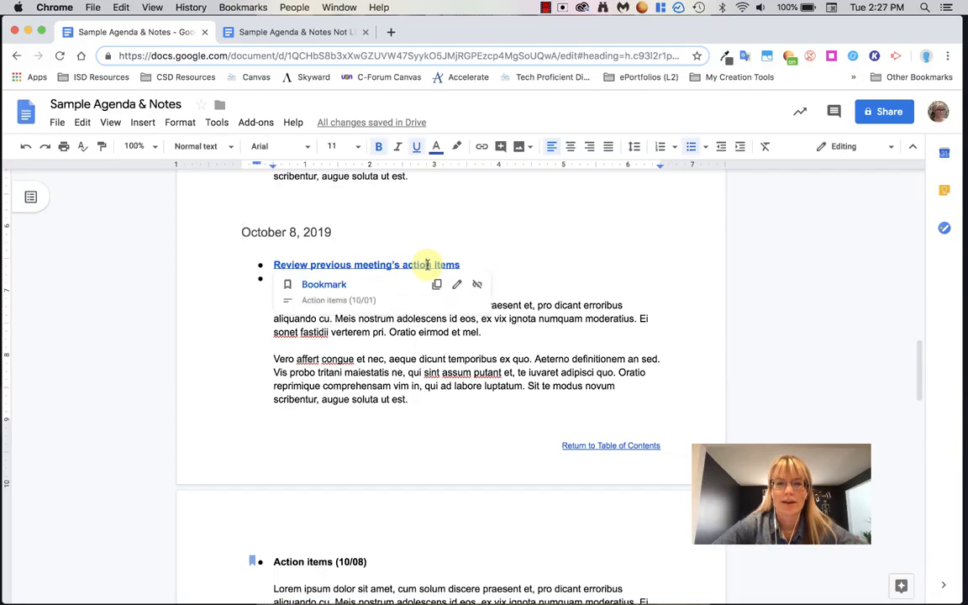
click(324, 286)
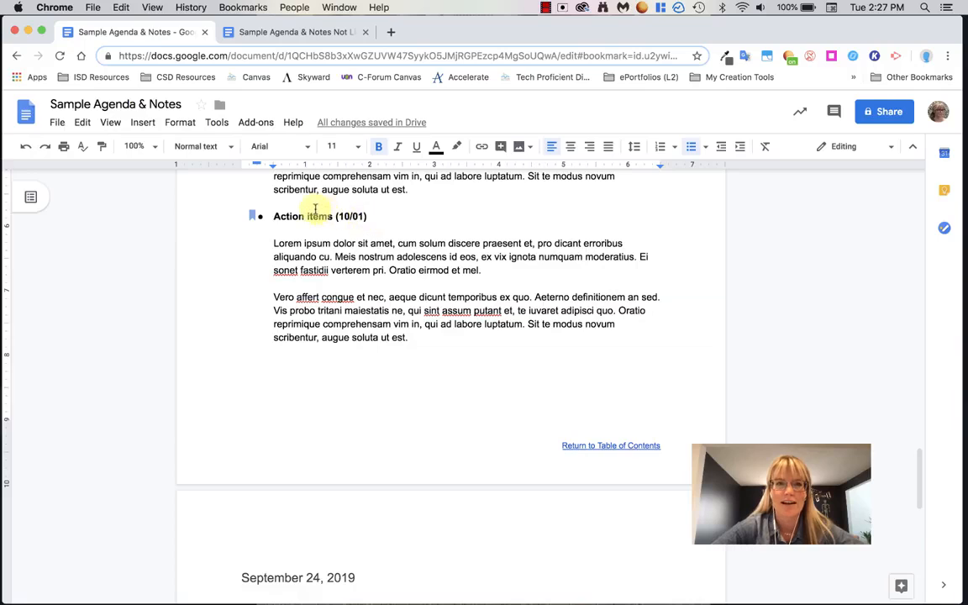
- In the Sample Agenda & Notes Not Linked document, apply the Heading 3 style to the October 15, 2019 date line
click(288, 34)
scroll(405, 327, up, 10)
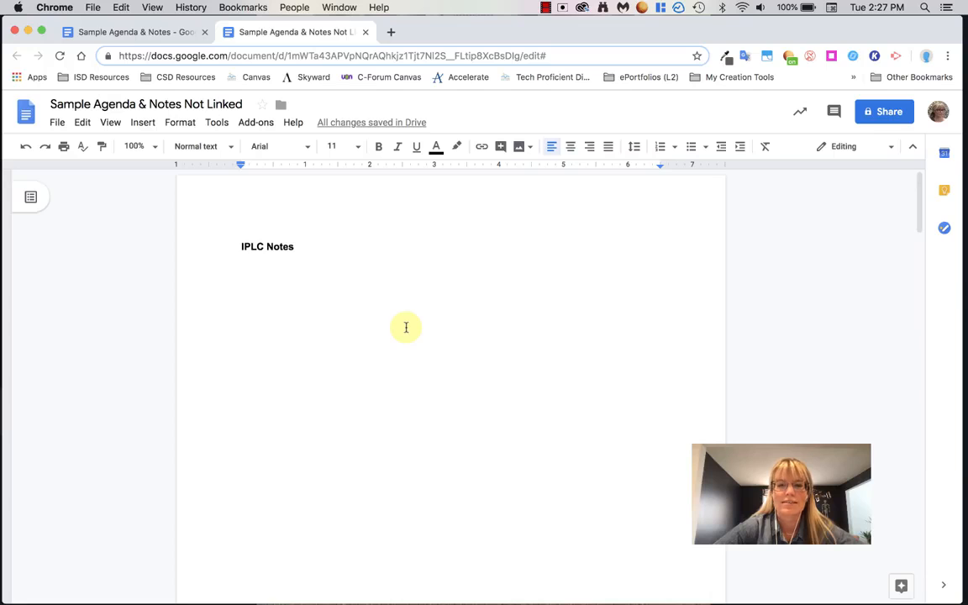
scroll(392, 316, down, 8)
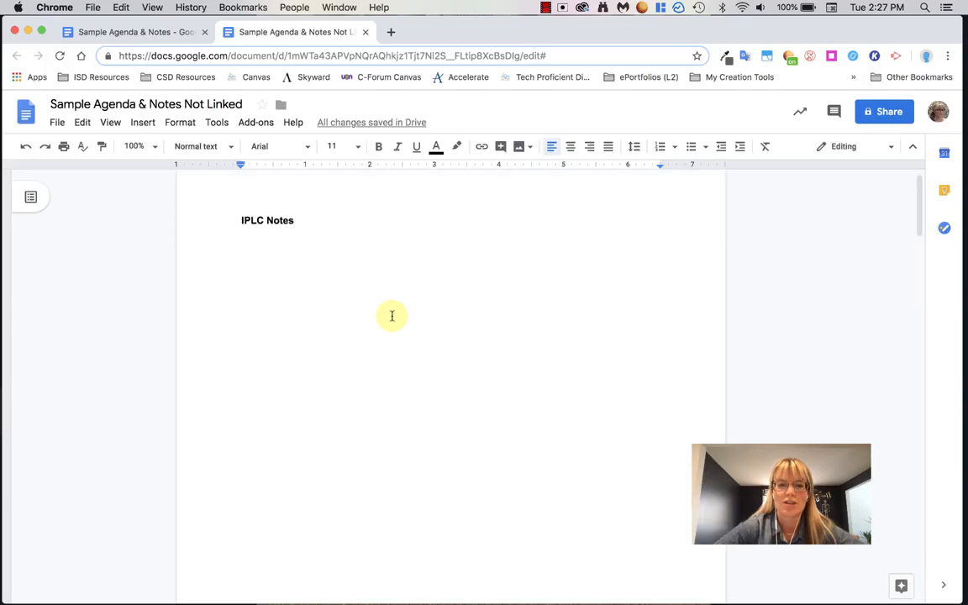
scroll(392, 316, down, 4)
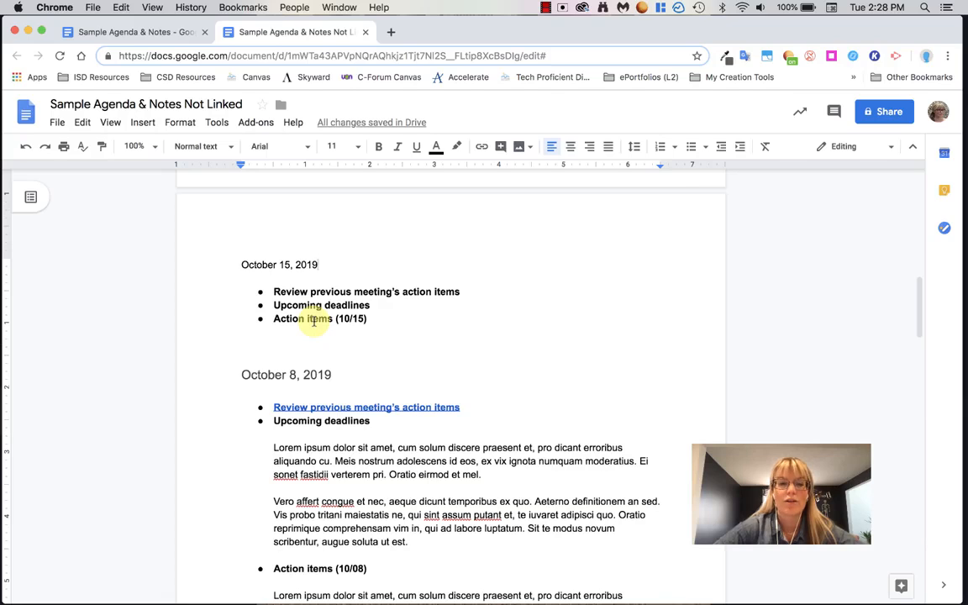
triple_click(311, 263)
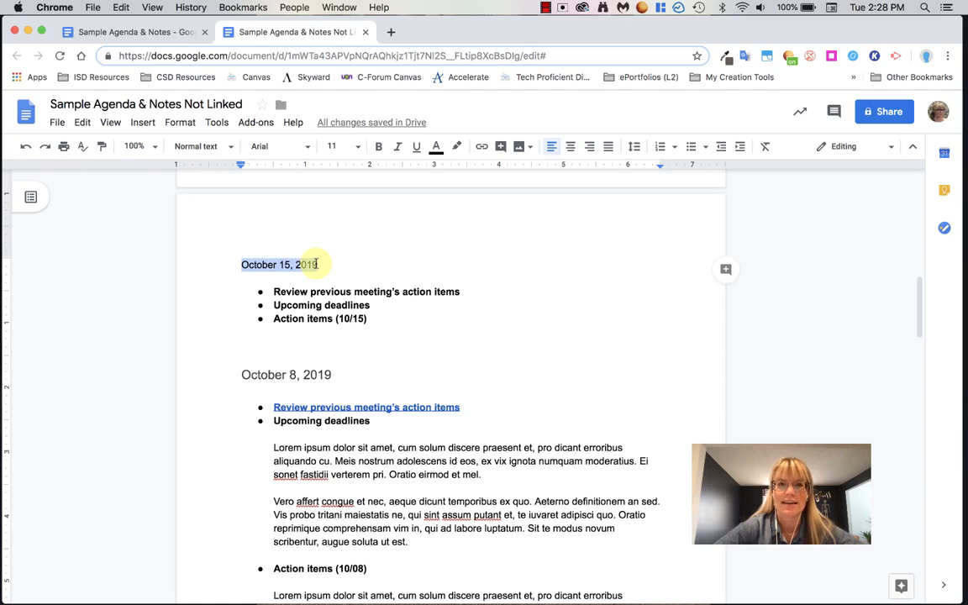
click(230, 146)
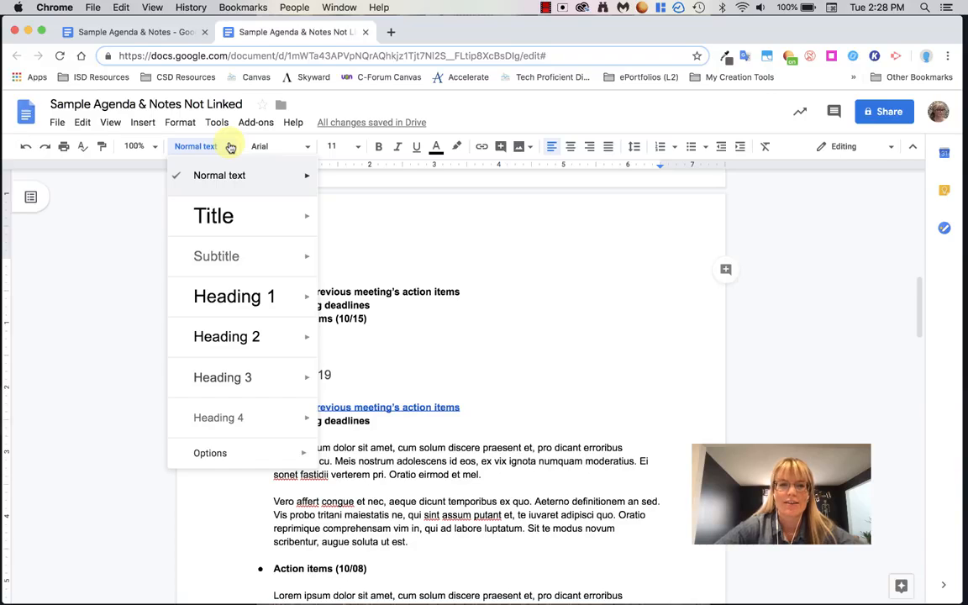
click(225, 375)
click(367, 281)
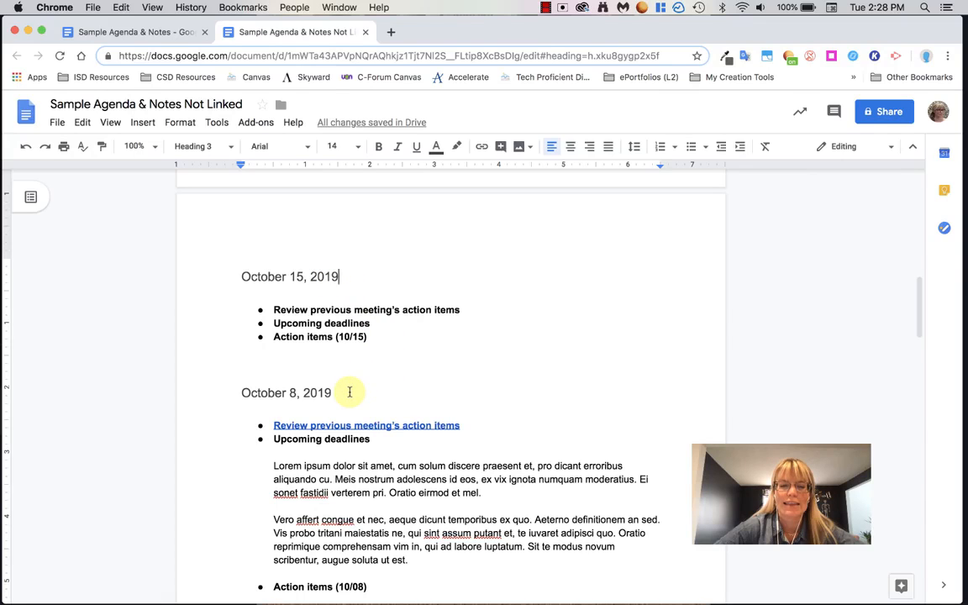
click(312, 392)
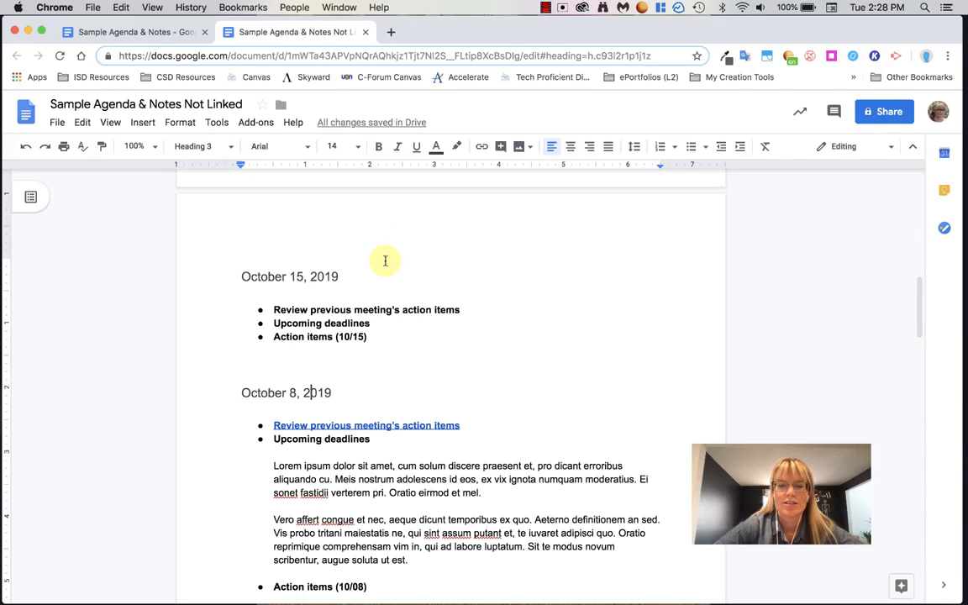
- Insert a table of contents with blue links below the IPLC Notes title on the first page
scroll(385, 261, up, 10)
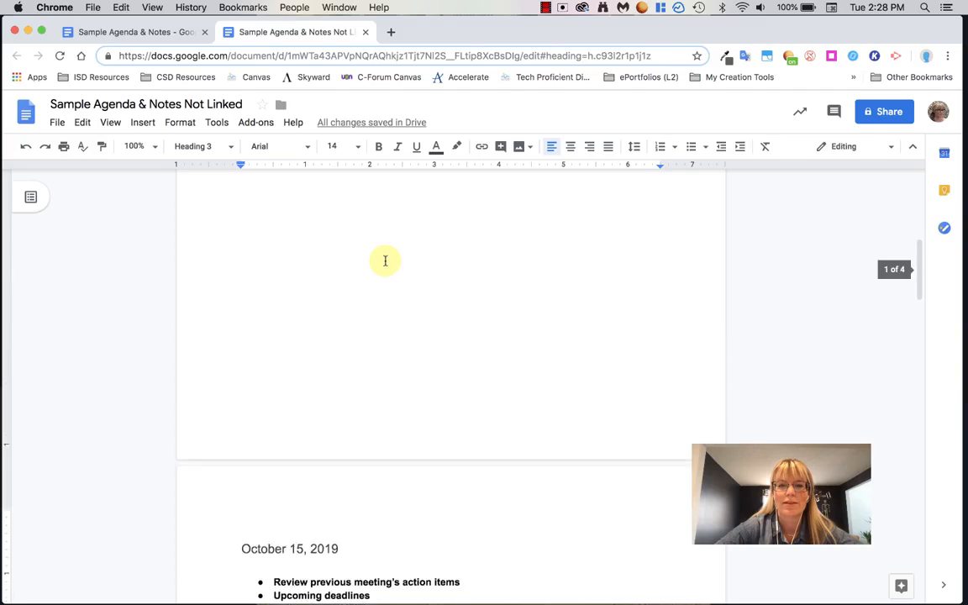
click(331, 300)
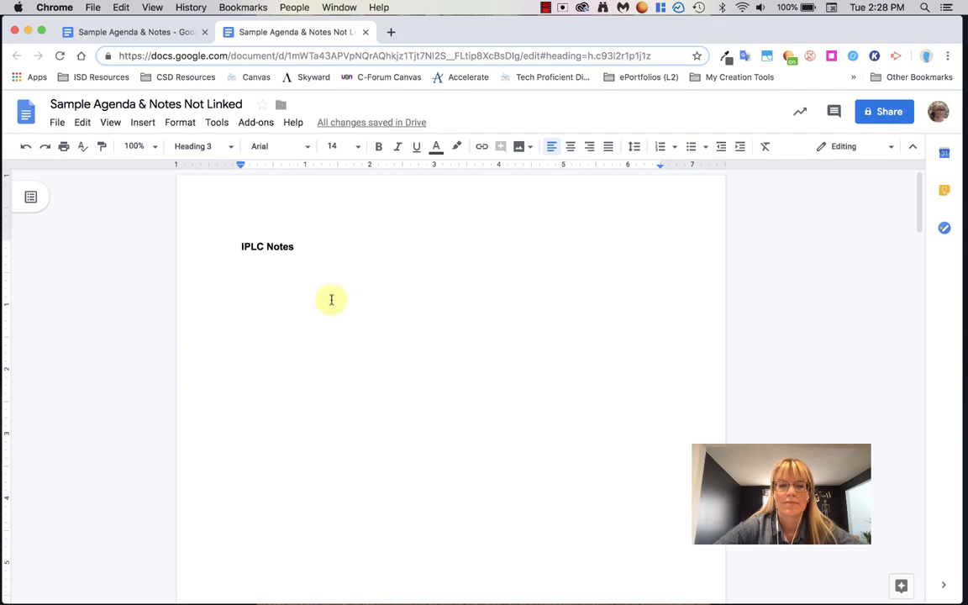
click(271, 280)
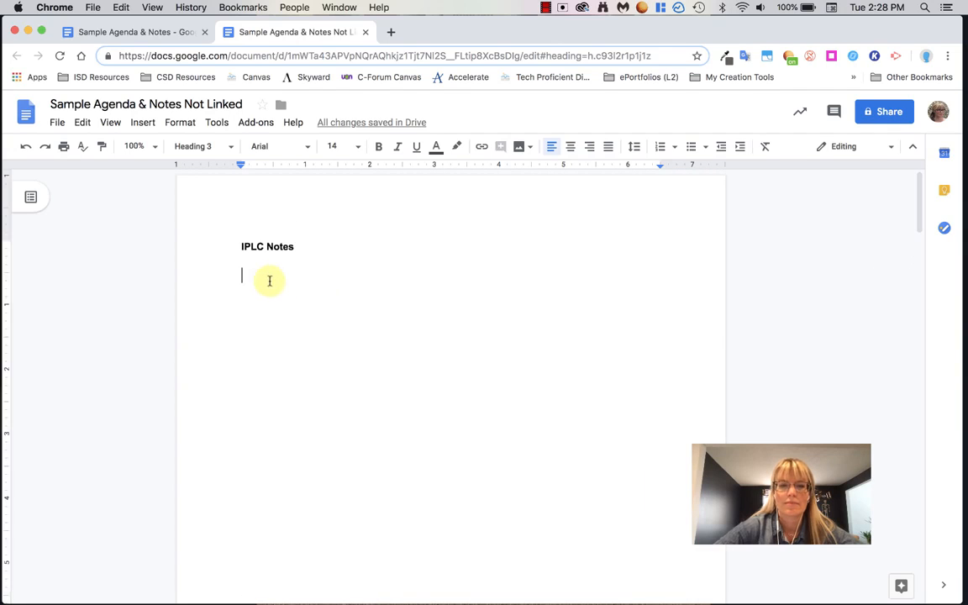
click(143, 122)
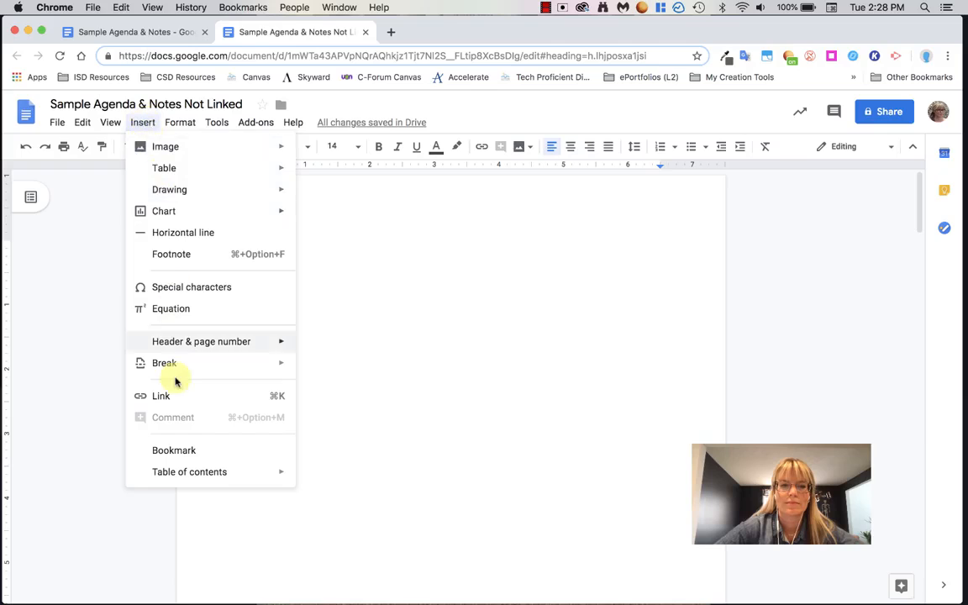
mouse_move(180, 476)
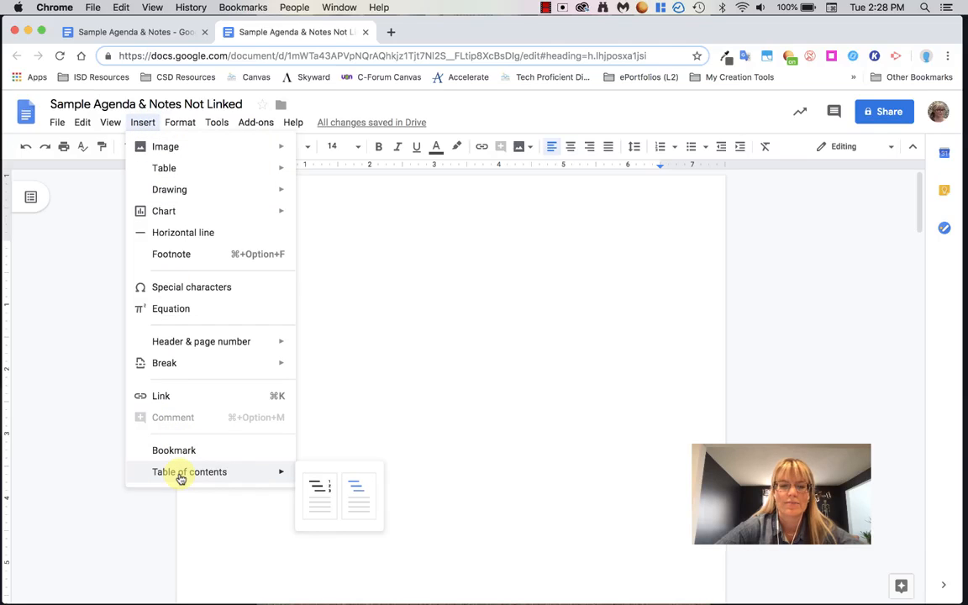
click(354, 502)
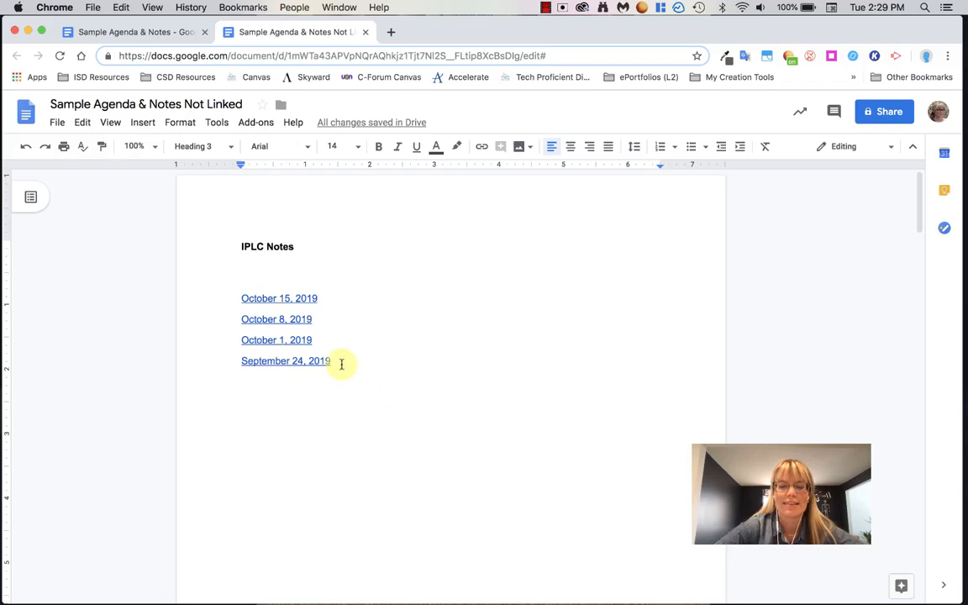
- Add the heading "October 21, 2019" above the October 15, 2019 meeting heading
click(328, 299)
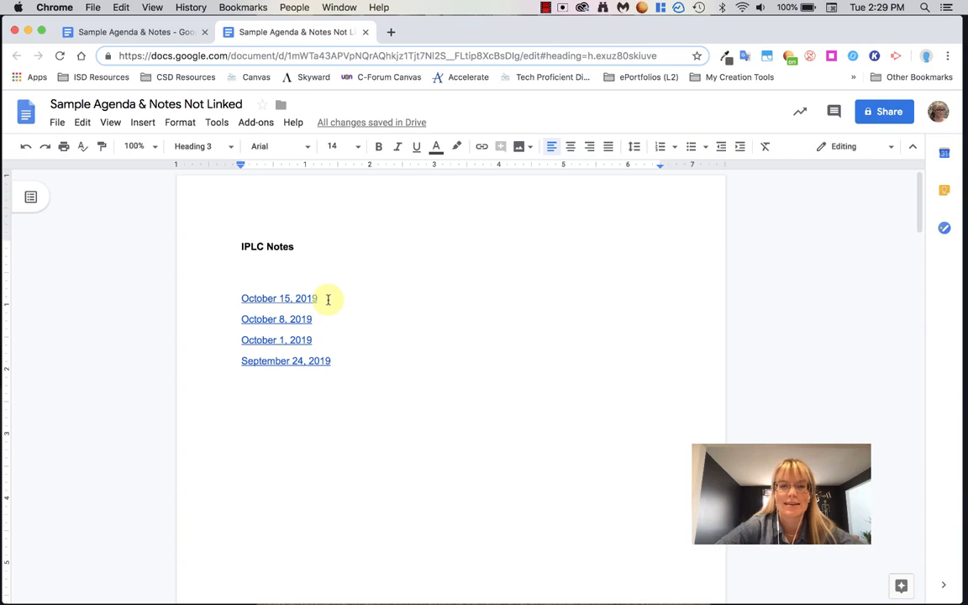
text(O)
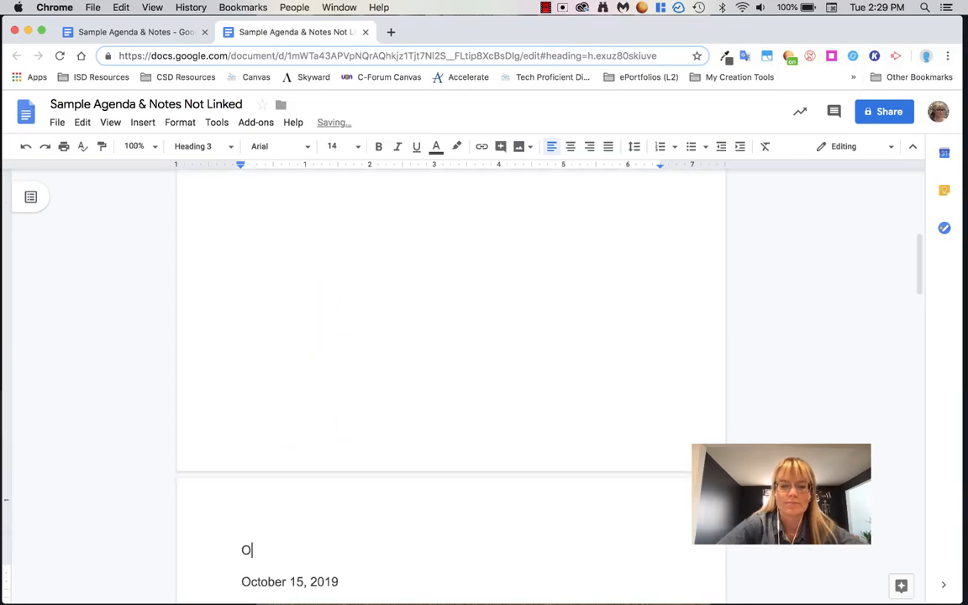
text(ctober 21, 2)
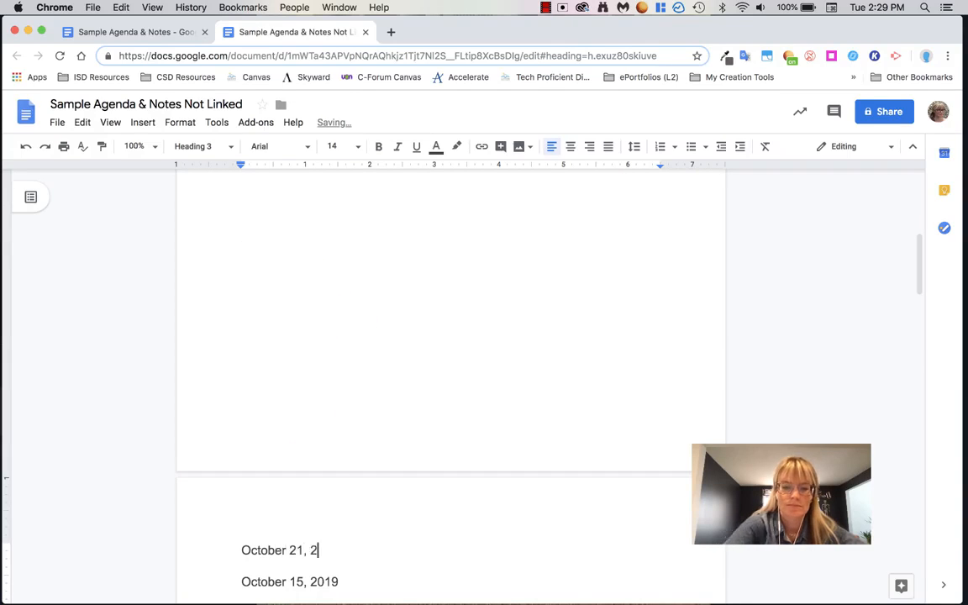
text(019)
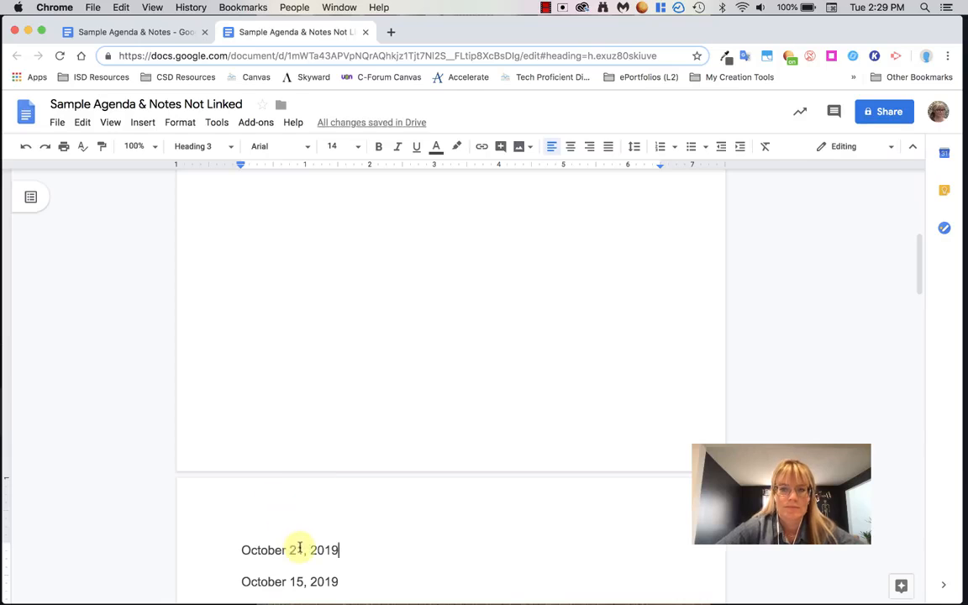
- Update the table of contents under IPLC Notes to include the new meeting date
scroll(299, 547, up, 10)
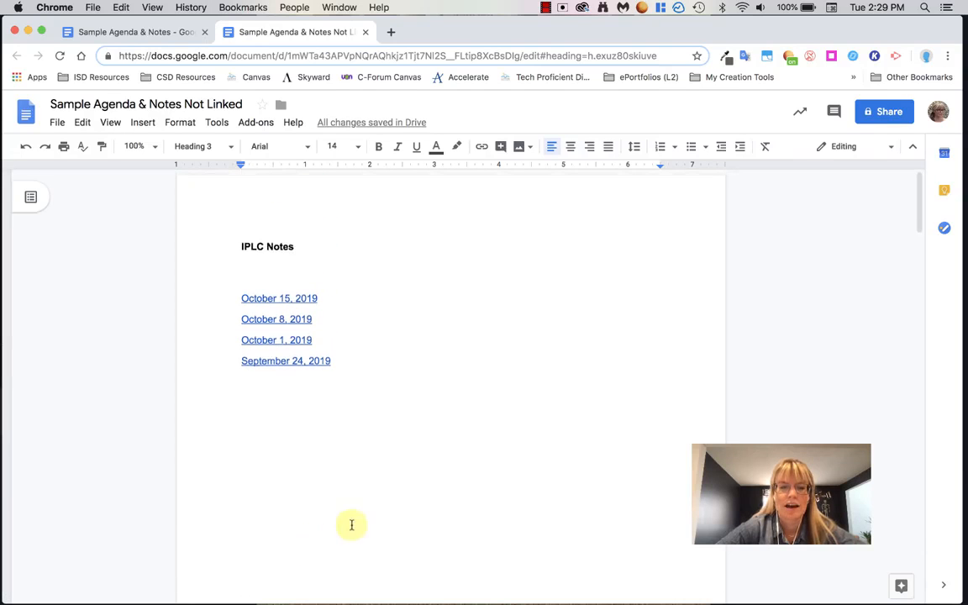
click(364, 329)
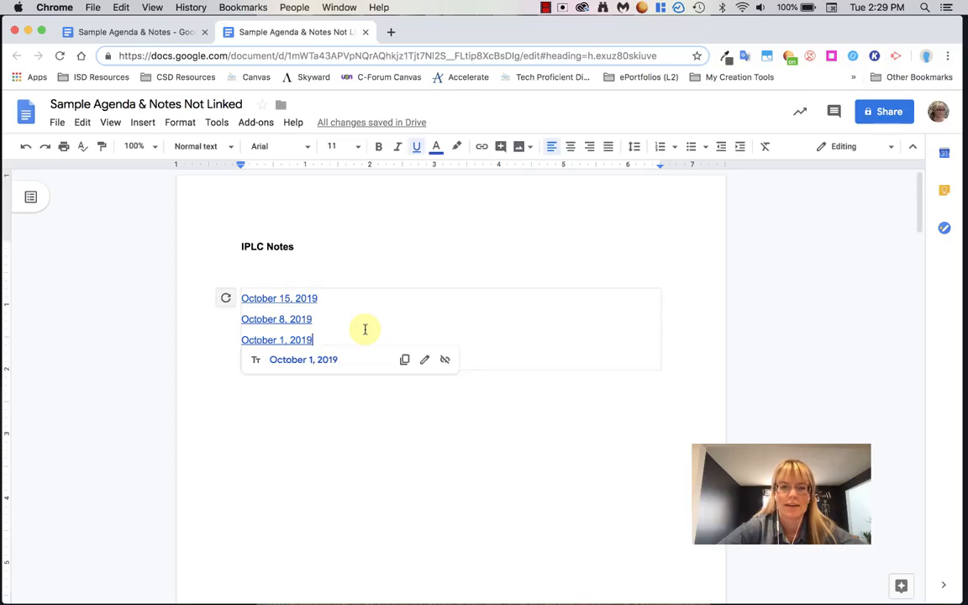
click(226, 299)
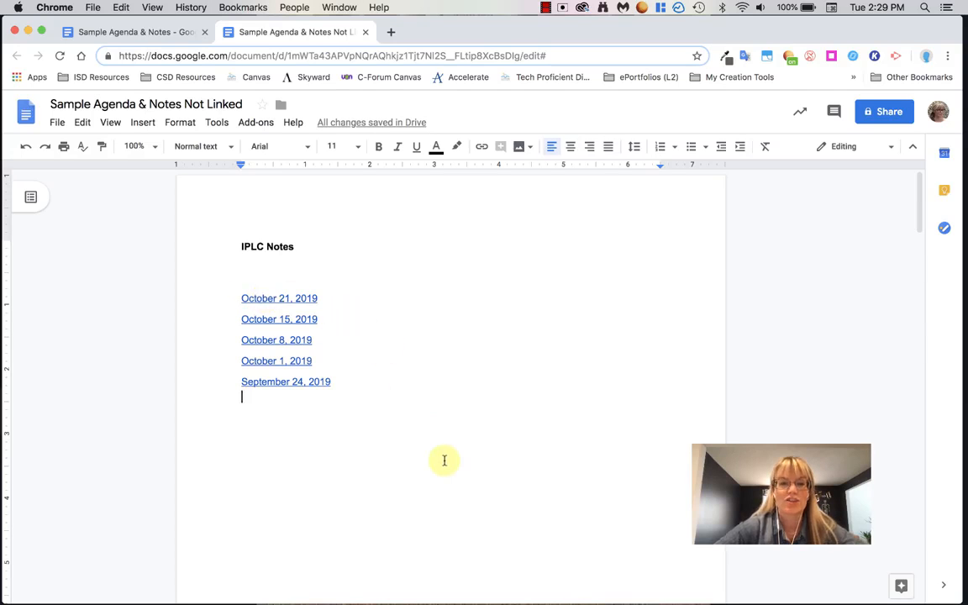
- Insert a bookmark at the "Action items (10/08)" bullet in the October 8, 2019 notes
scroll(444, 460, down, 10)
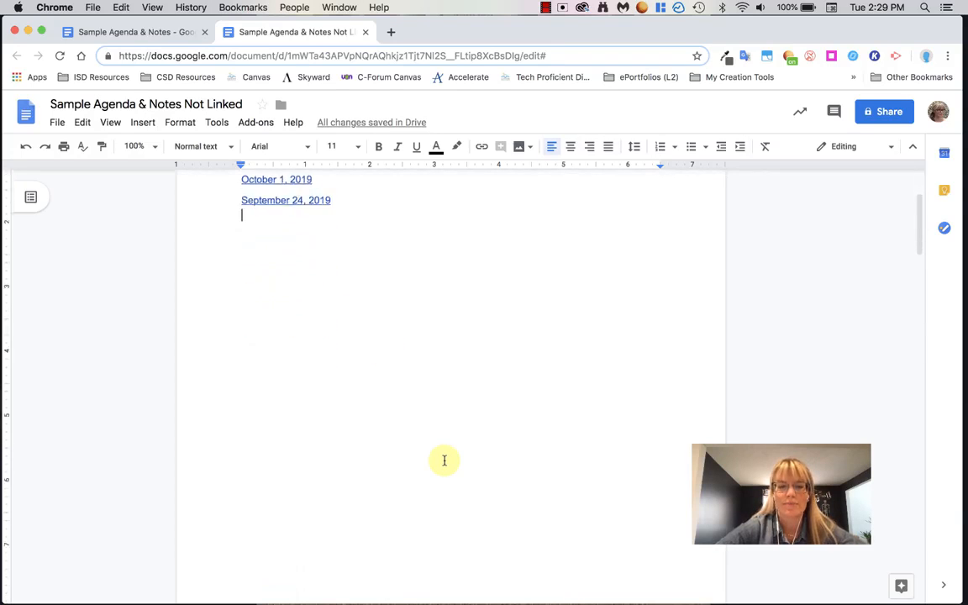
scroll(445, 456, down, 5)
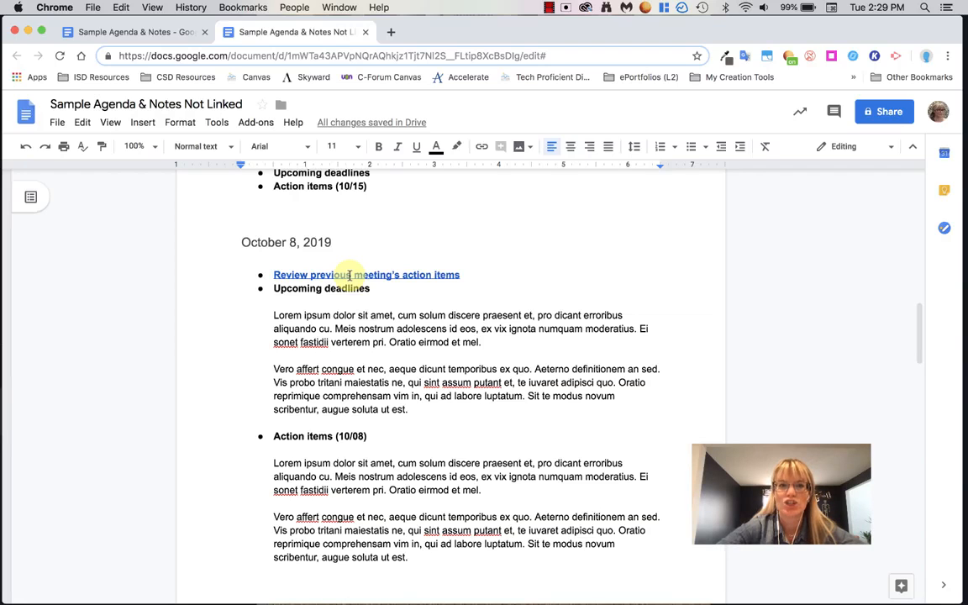
scroll(350, 275, up, 3)
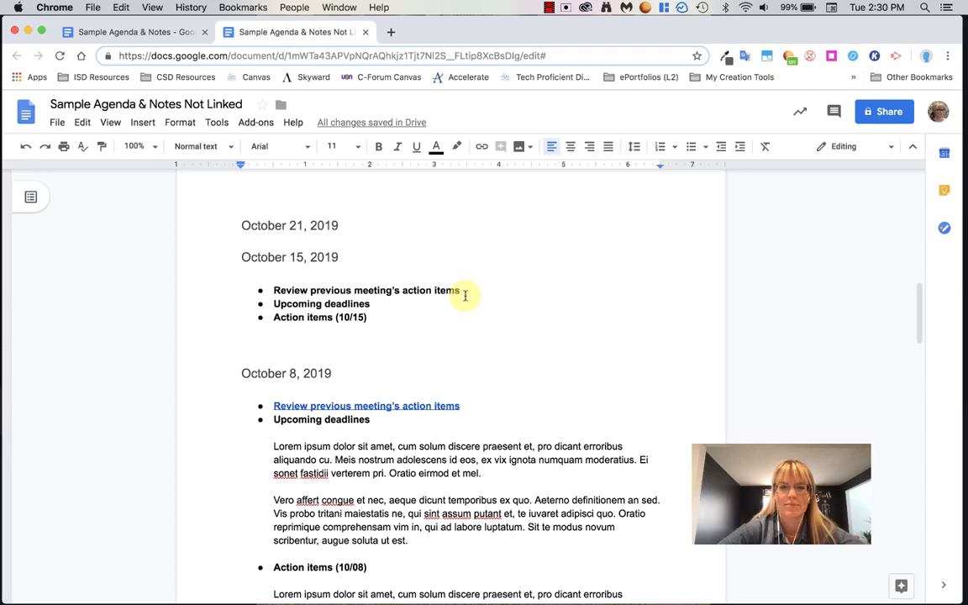
scroll(465, 295, down, 5)
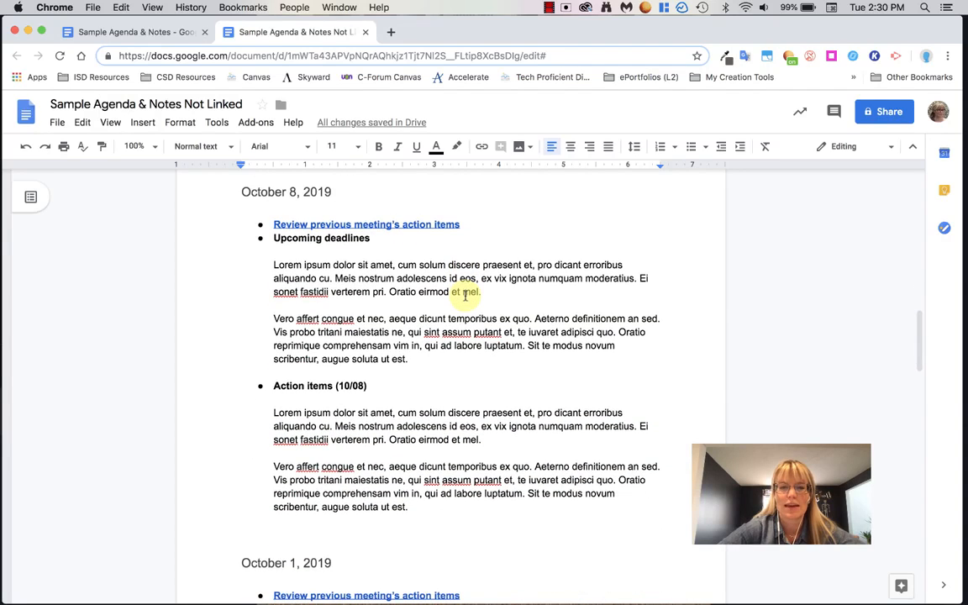
click(370, 385)
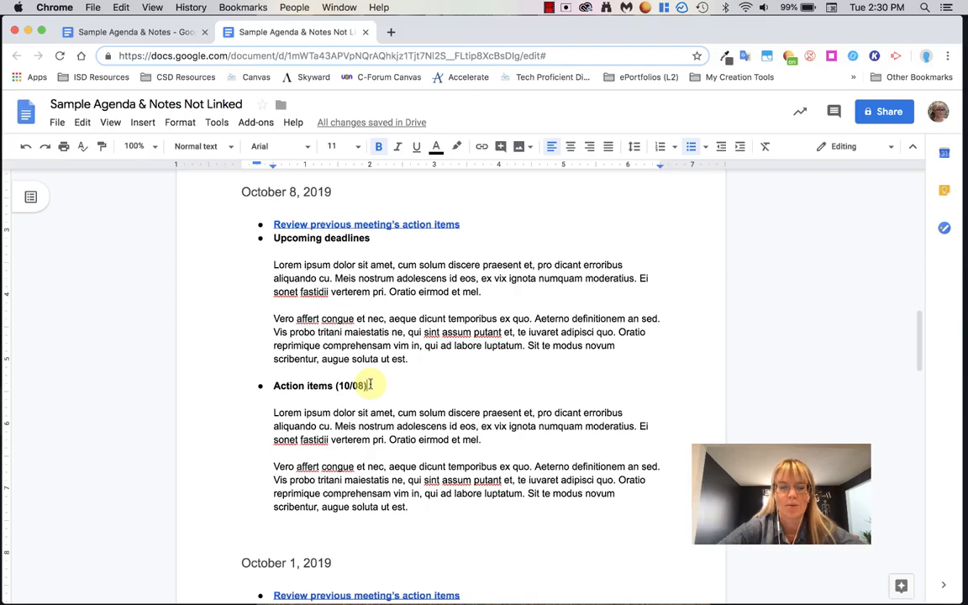
click(142, 123)
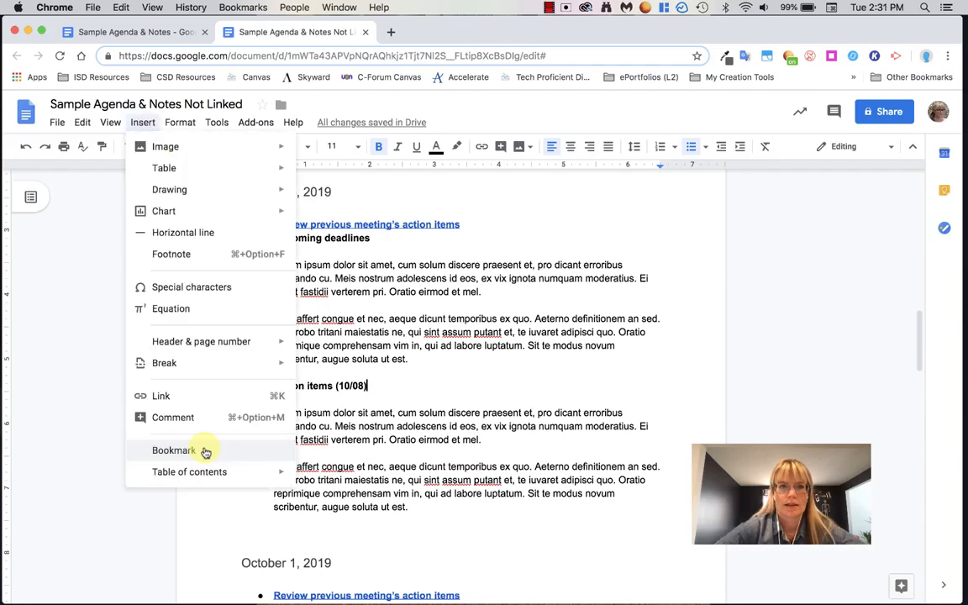
click(174, 450)
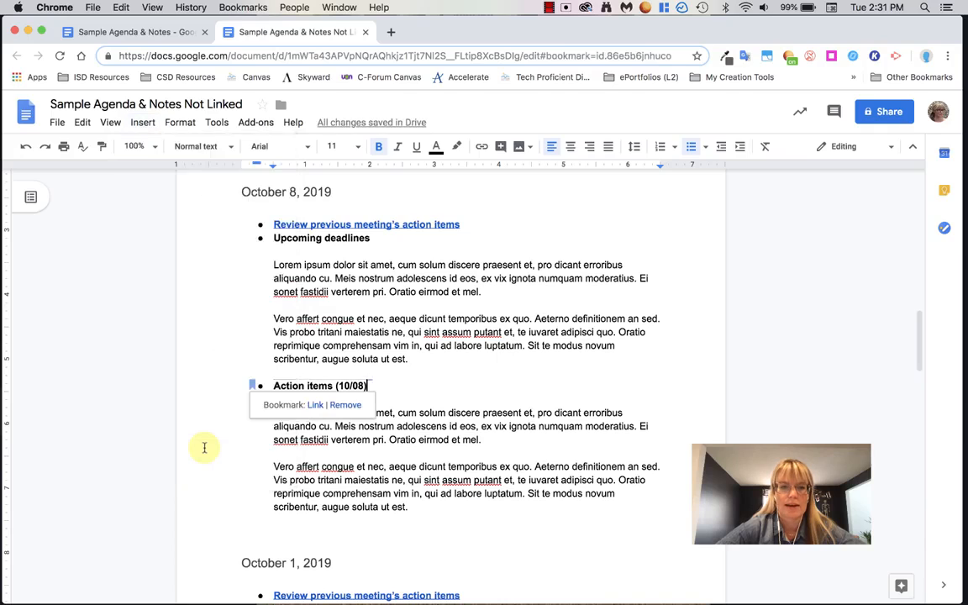
- Link October 15's "Review previous meeting's action items" text to the Action items (10/08) bookmark and follow the link
scroll(204, 448, up, 5)
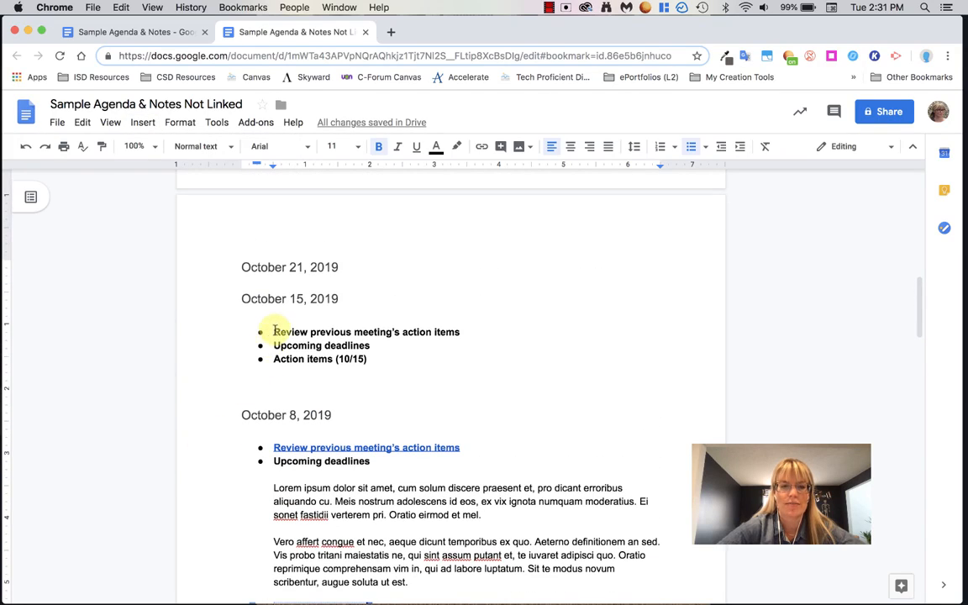
drag(274, 331, 460, 332)
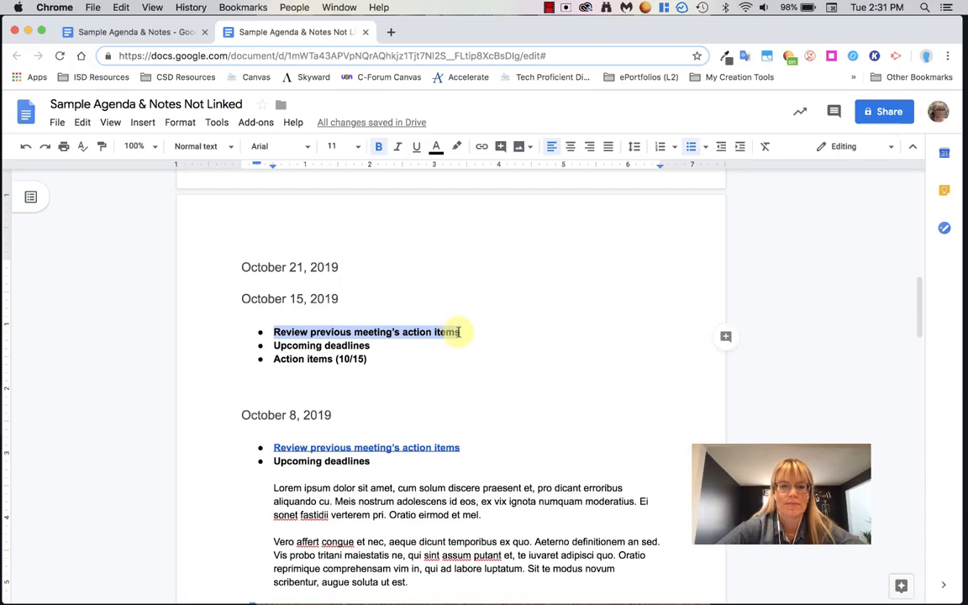
click(143, 123)
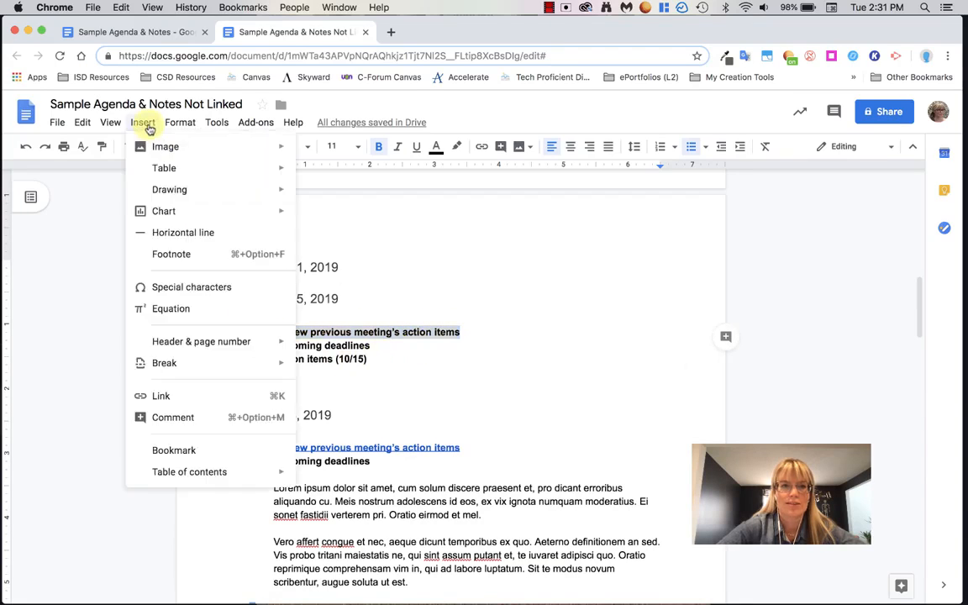
click(181, 398)
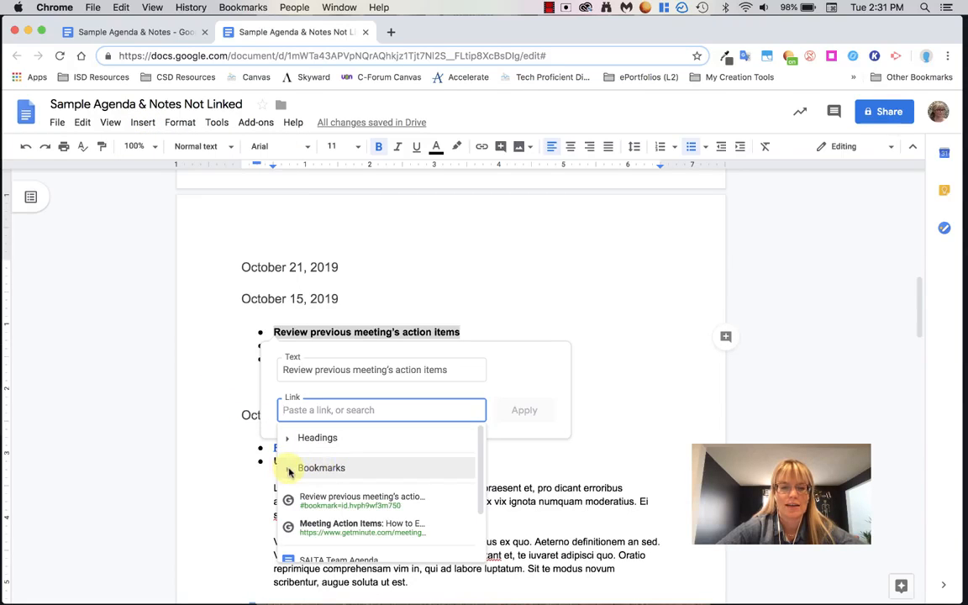
click(289, 470)
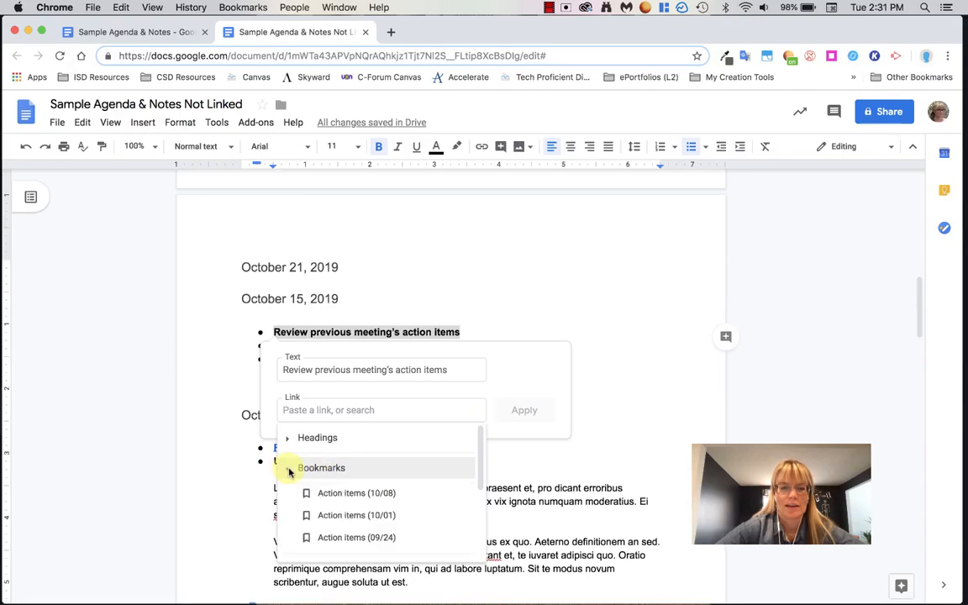
click(335, 494)
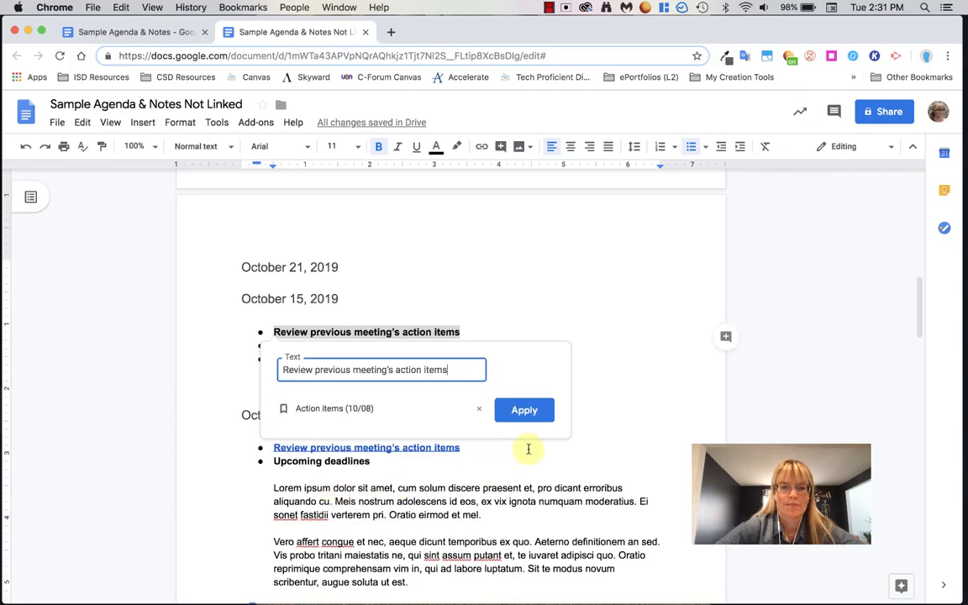
click(524, 411)
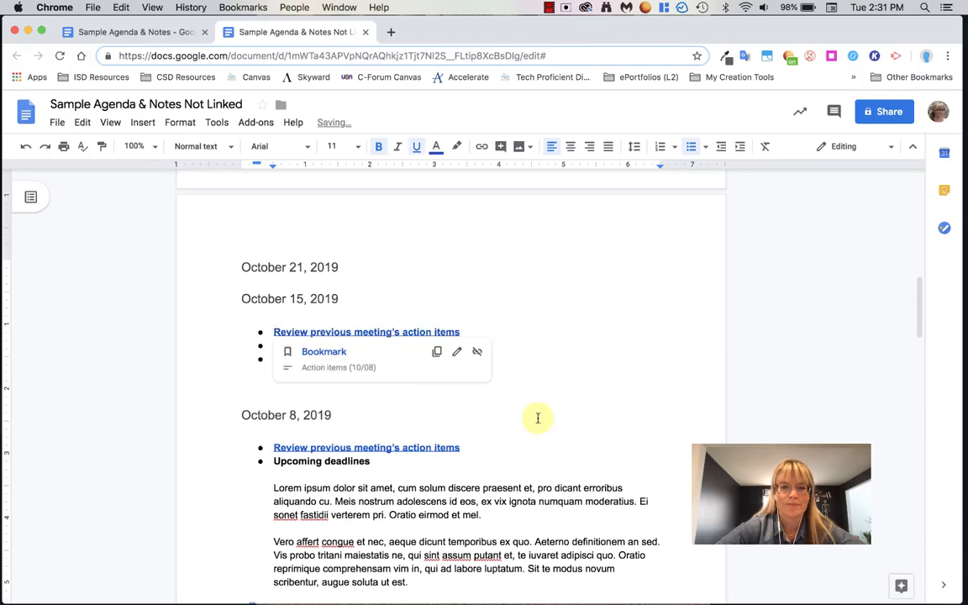
click(330, 353)
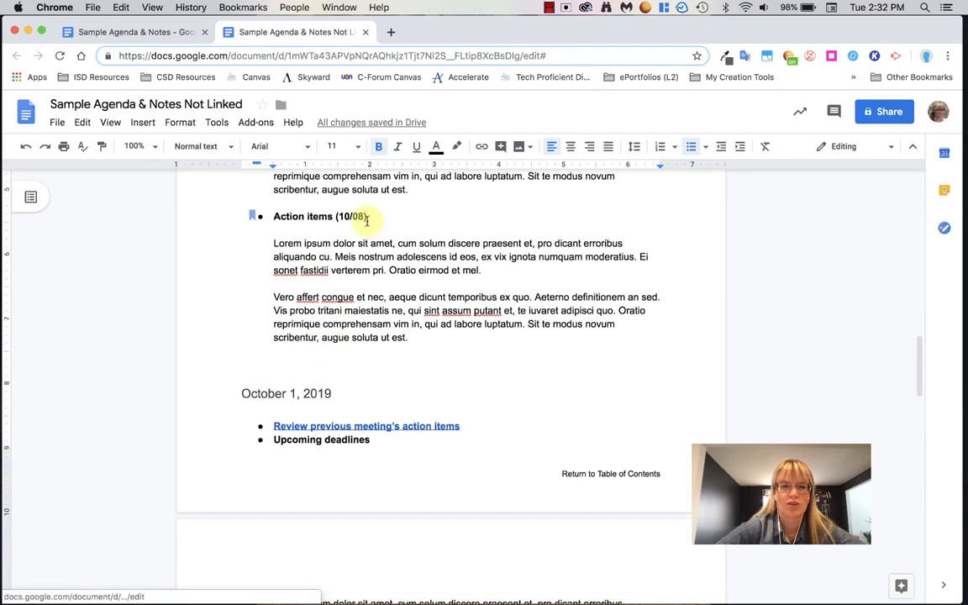